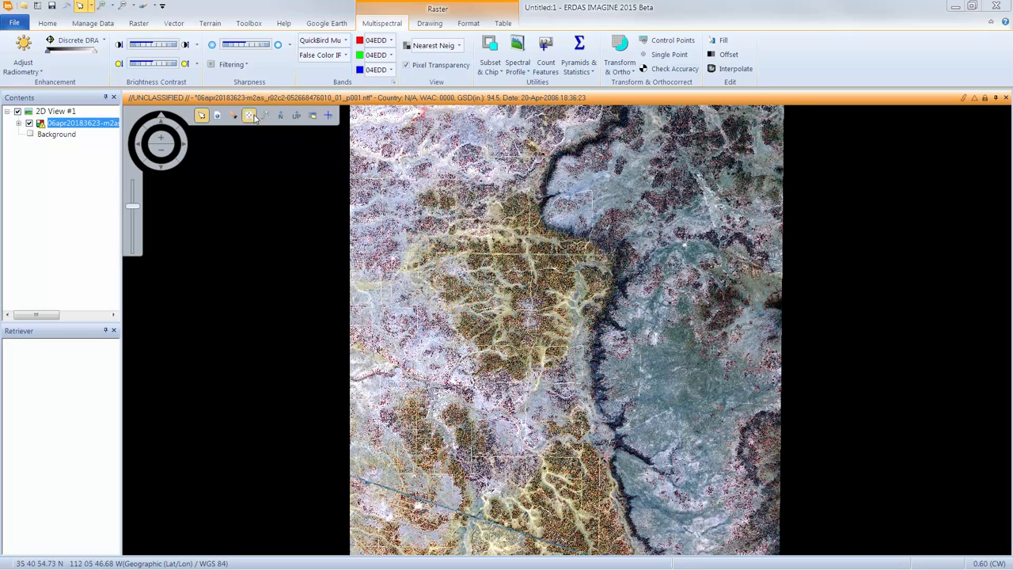
Set the view's zoom level to 200% over the road network in the satellite image.
{"action": "left_click", "coordinate": [266, 116]}
{"action": "left_click_drag", "start_coordinate": [347, 196], "coordinate": [454, 198]}
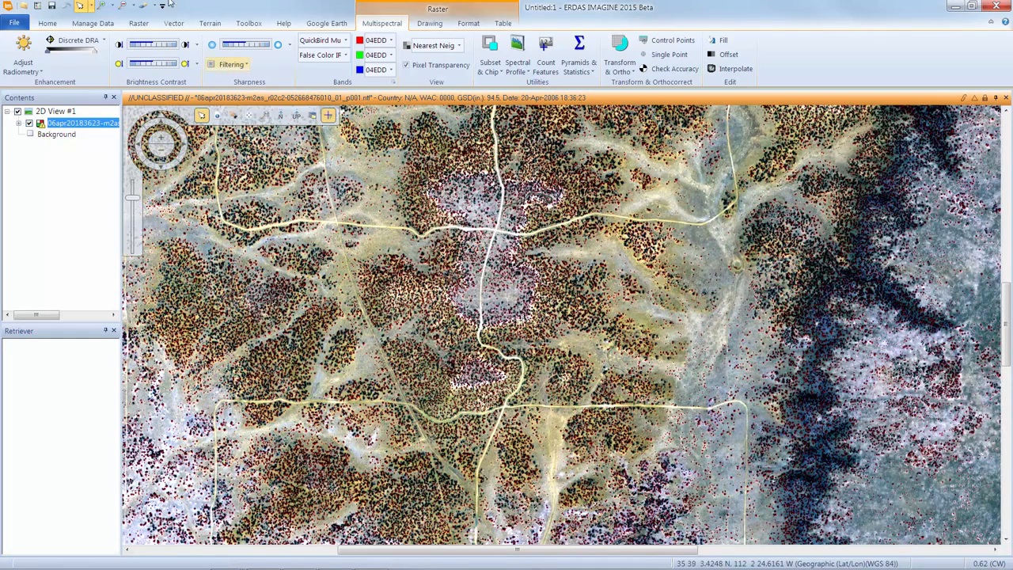
{"action": "left_click", "coordinate": [48, 24]}
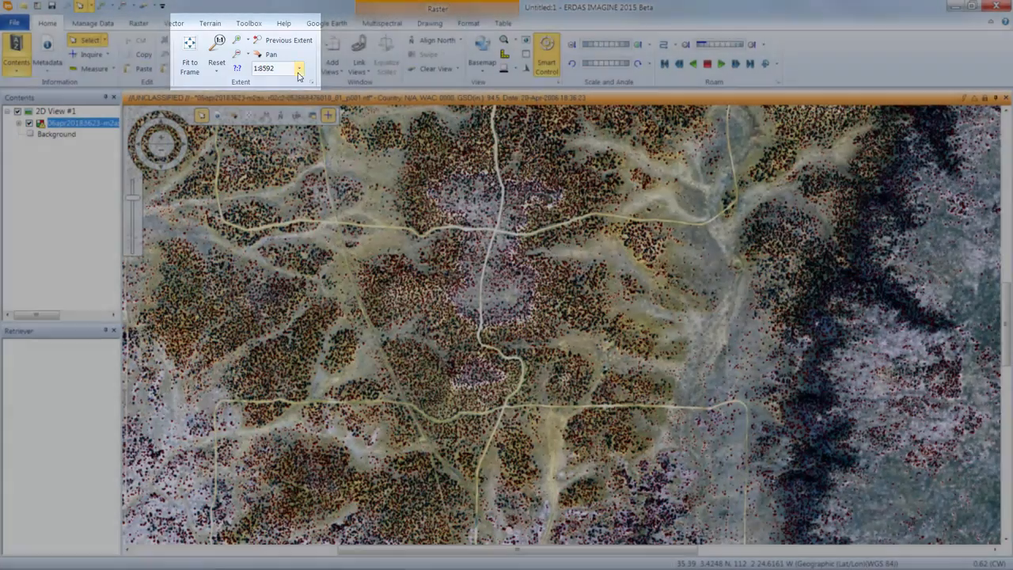
{"action": "left_click", "coordinate": [300, 69]}
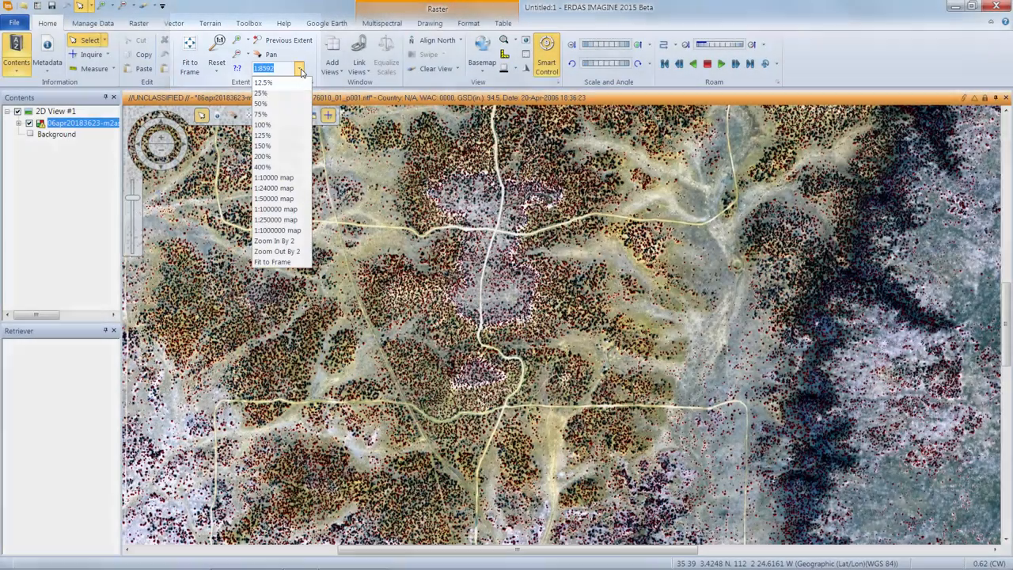
{"action": "left_click", "coordinate": [274, 158]}
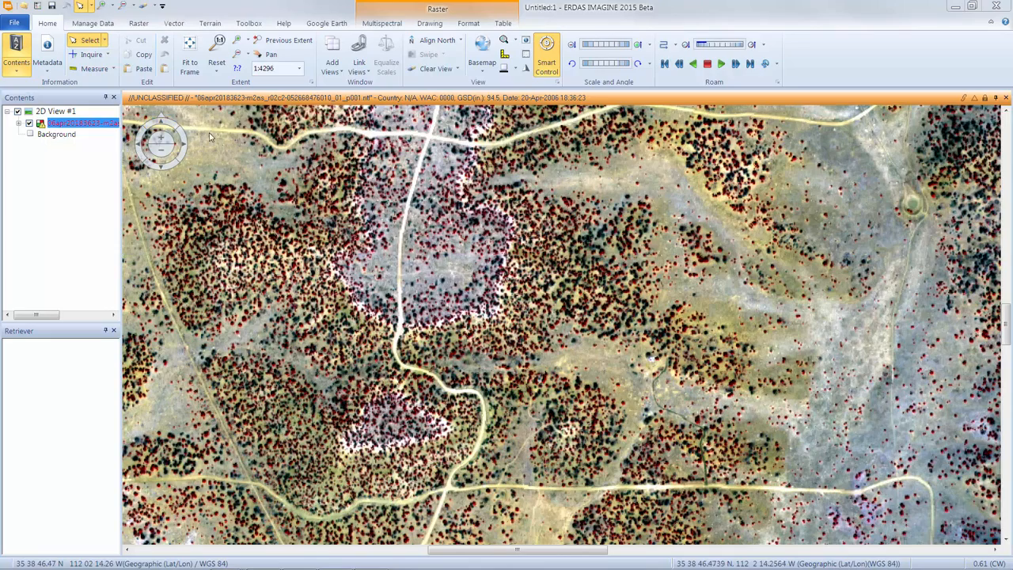
Set the image's display resampling method to Bilinear Interpolation.
{"action": "left_click", "coordinate": [382, 24]}
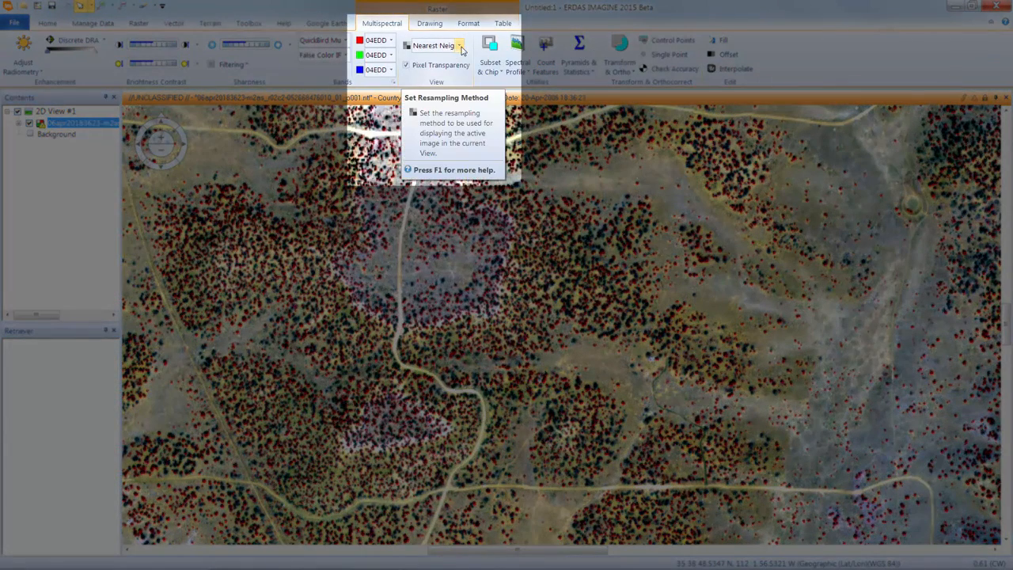
{"action": "left_click", "coordinate": [463, 48]}
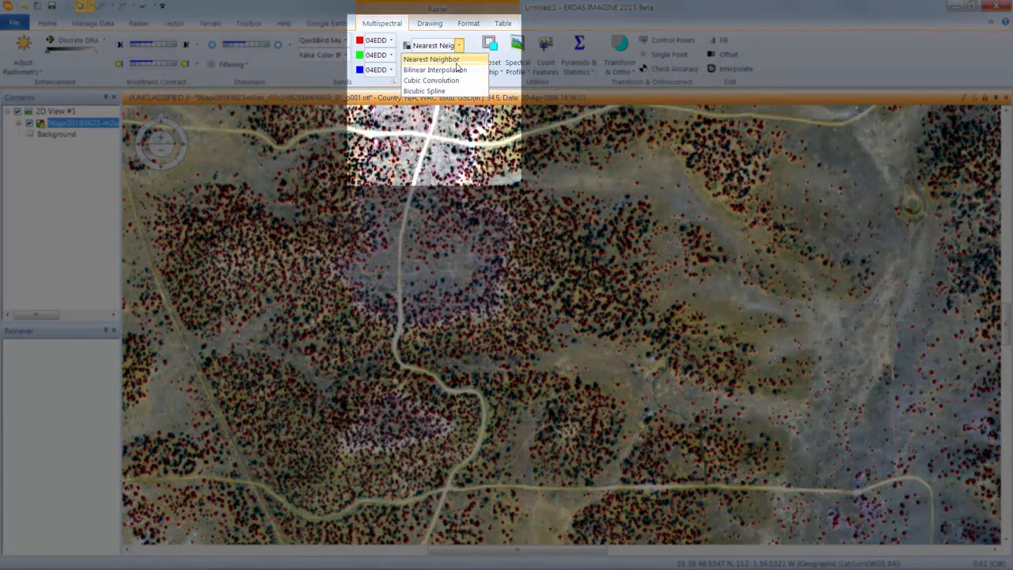
{"action": "left_click", "coordinate": [455, 68]}
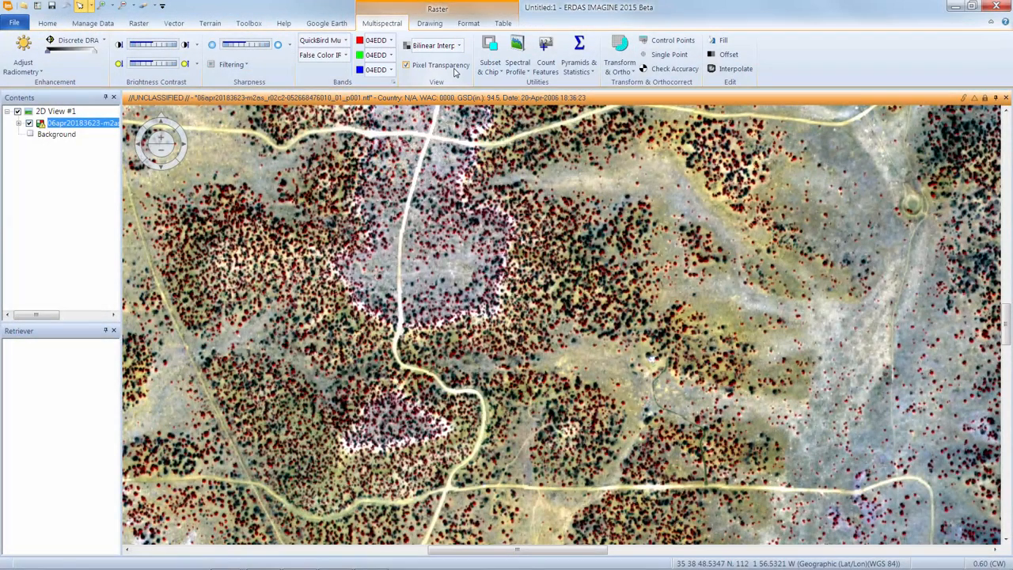
Create a new Arc Shape shapefile layer named roads in the temp folder and set its line thickness to 2 pt.
{"action": "right_click", "coordinate": [485, 260]}
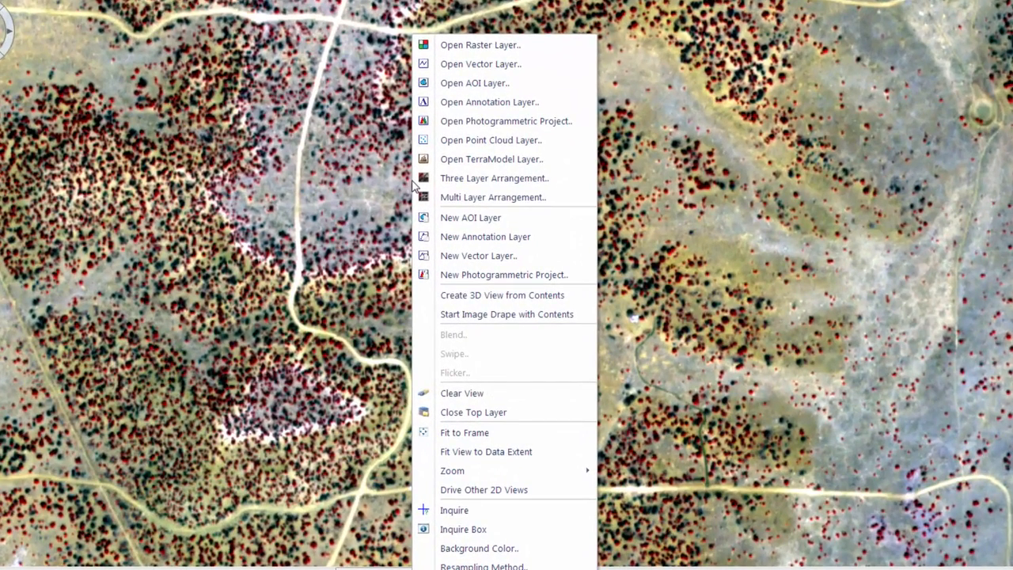
{"action": "left_click", "coordinate": [475, 256]}
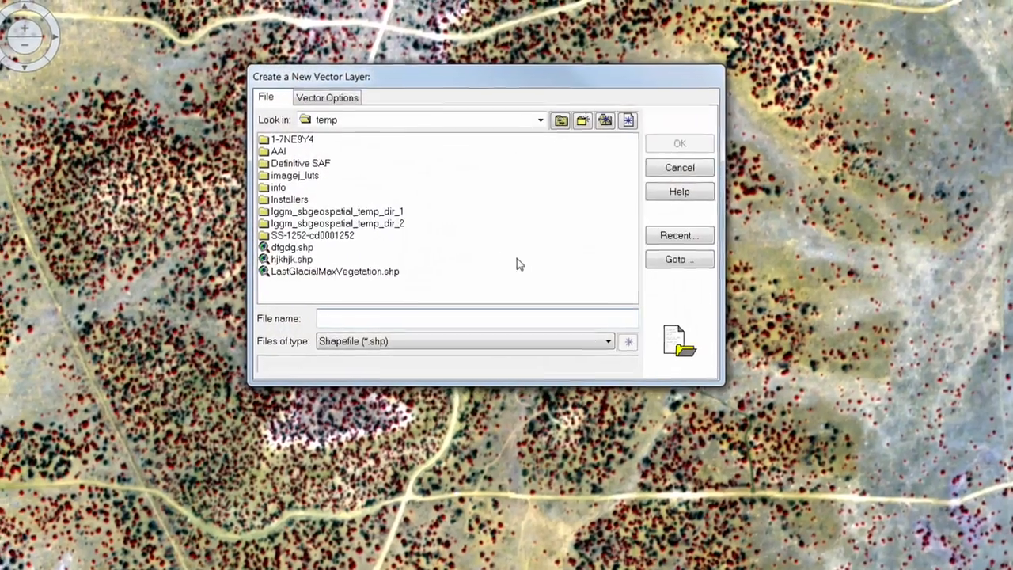
{"action": "type", "text": "roads"}
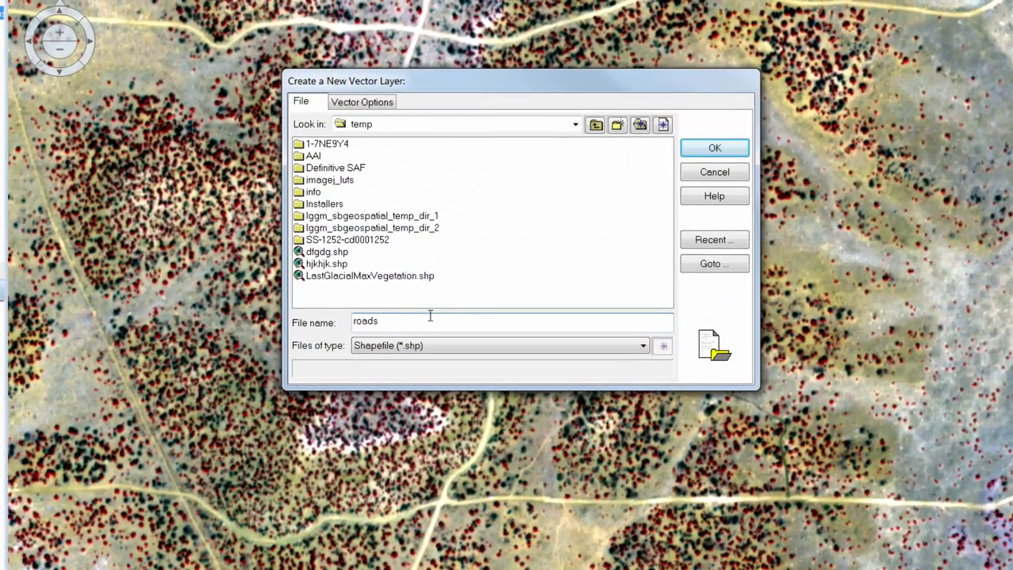
{"action": "left_click", "coordinate": [713, 150]}
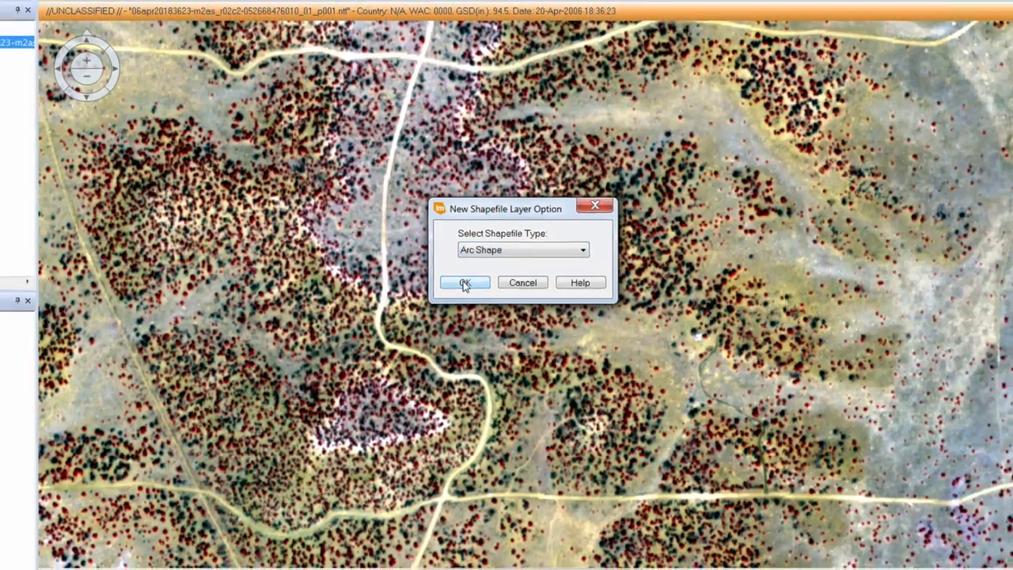
{"action": "left_click", "coordinate": [464, 272]}
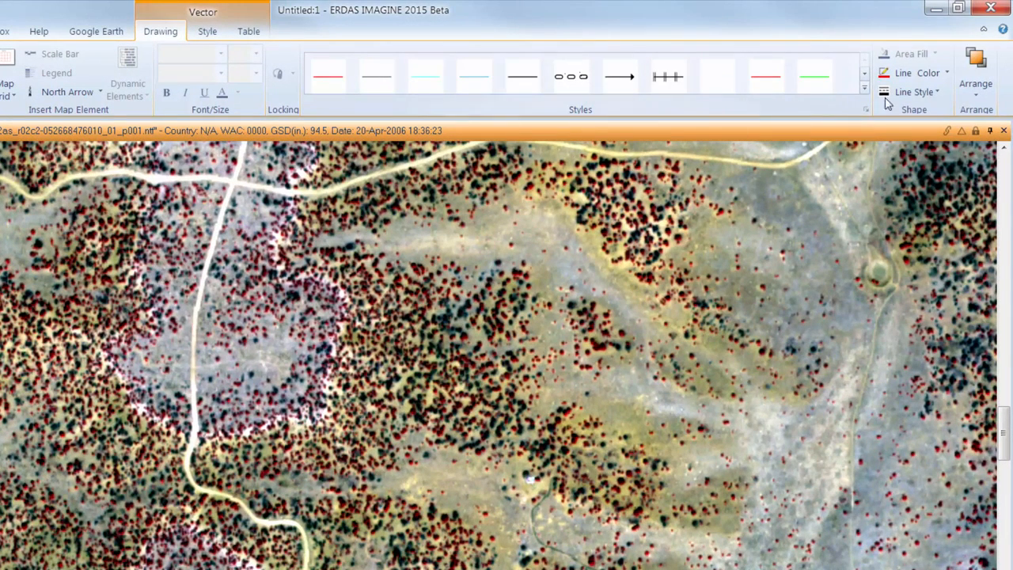
{"action": "left_click", "coordinate": [936, 94]}
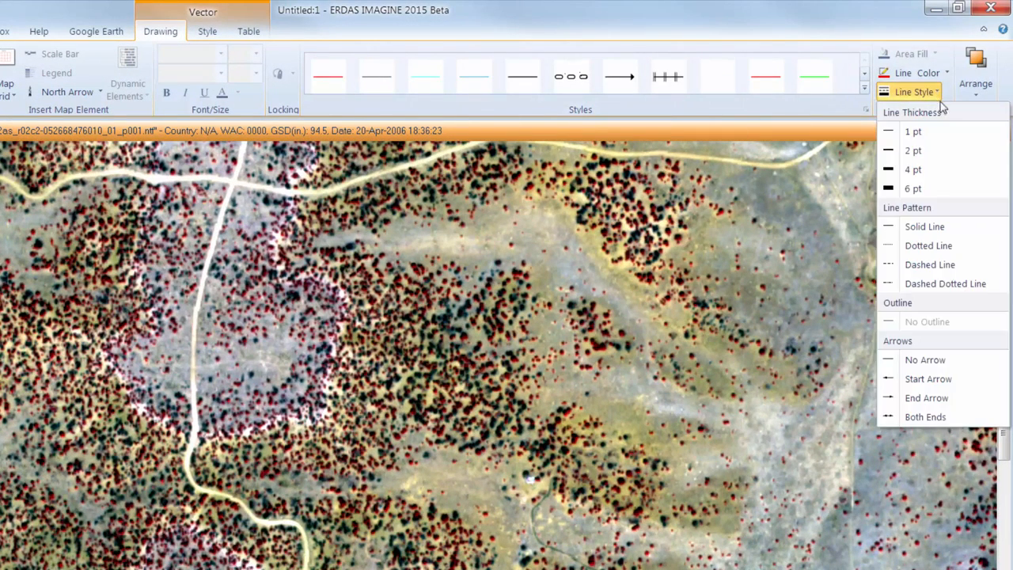
{"action": "left_click", "coordinate": [932, 152]}
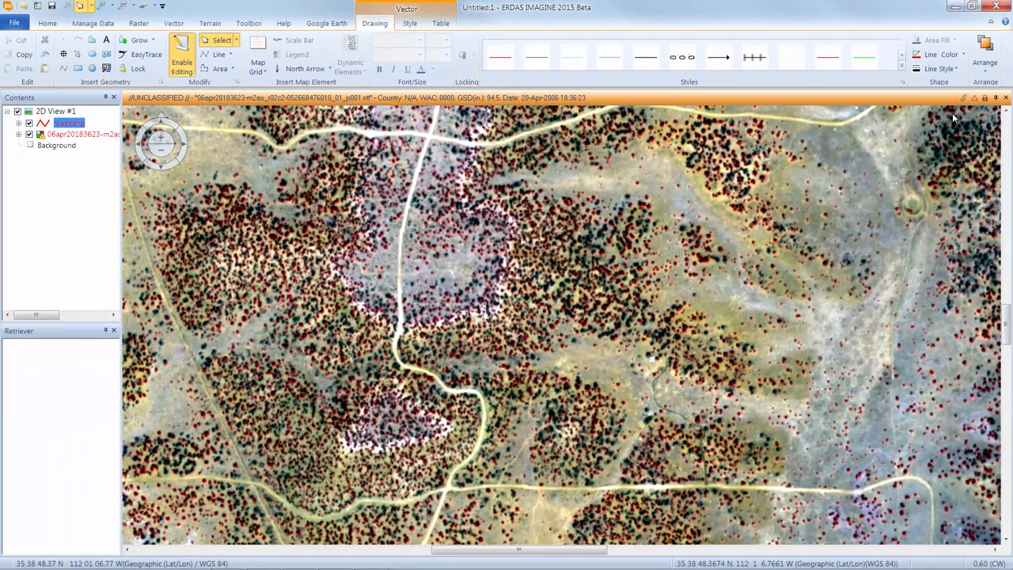
Enable Easy Tracing for the roads layer with the Centerline feature type.
{"action": "left_click_drag", "start_coordinate": [186, 208], "coordinate": [524, 568]}
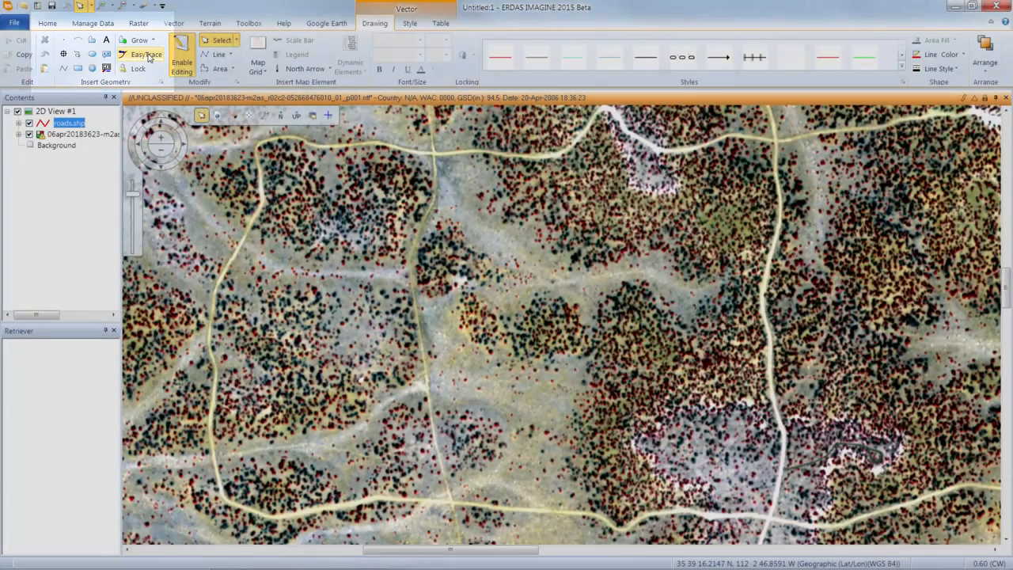
{"action": "left_click", "coordinate": [147, 55]}
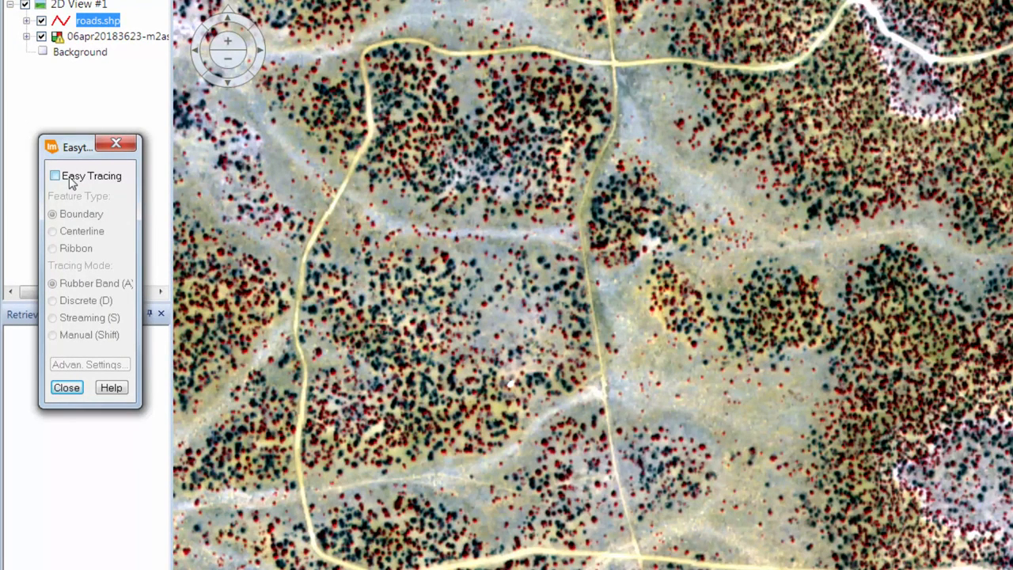
{"action": "left_click", "coordinate": [72, 180]}
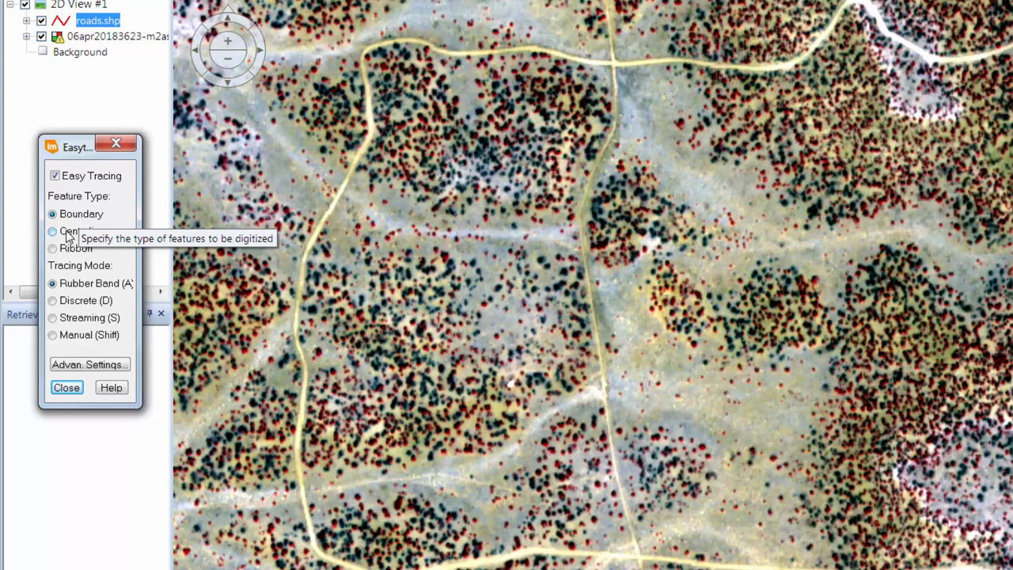
{"action": "left_click", "coordinate": [69, 239]}
{"action": "left_click", "coordinate": [67, 250]}
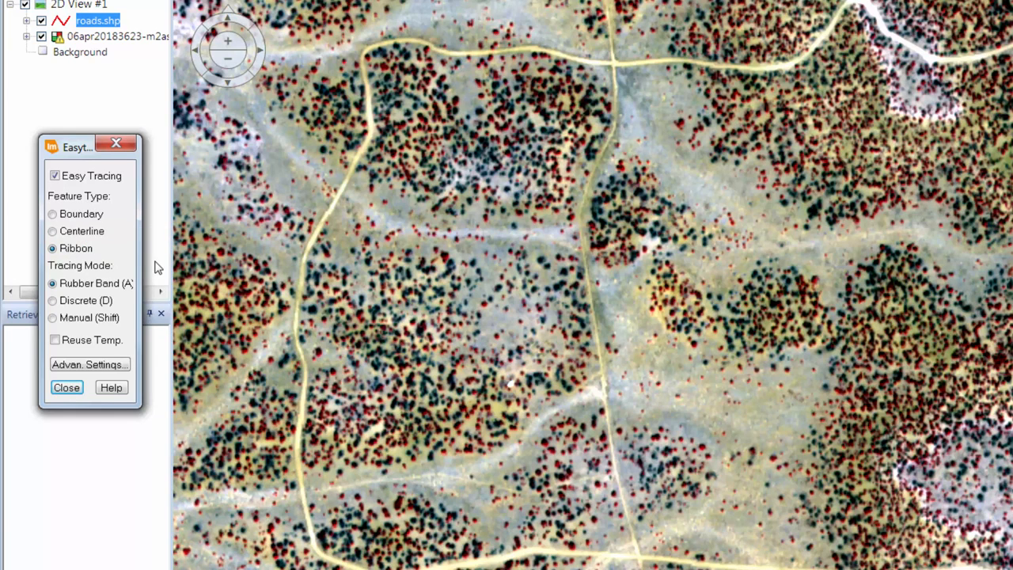
{"action": "left_click", "coordinate": [71, 235]}
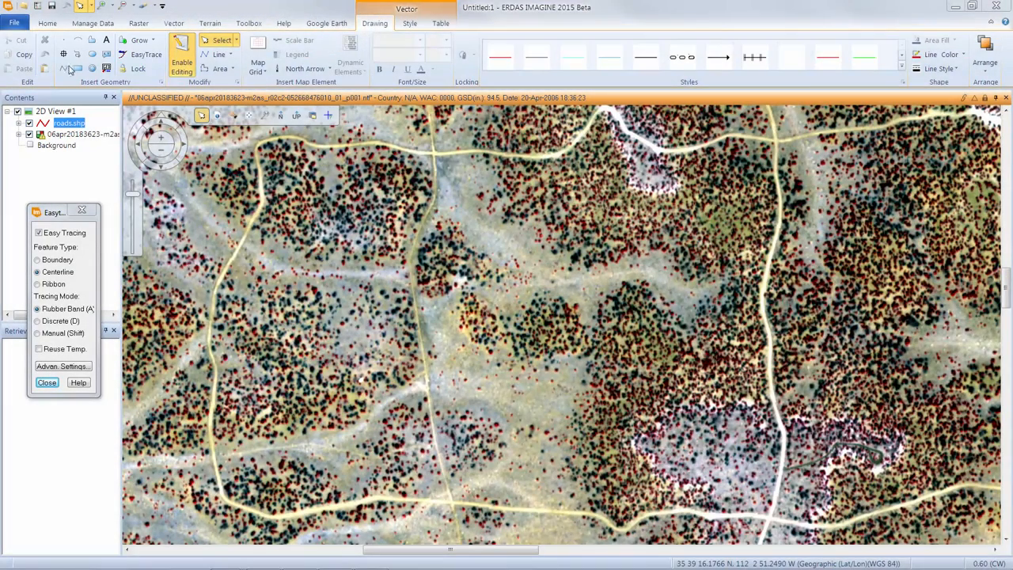
Trace a polyline from the western road north and then east to the junction with the central north-south road.
{"action": "left_click", "coordinate": [64, 70]}
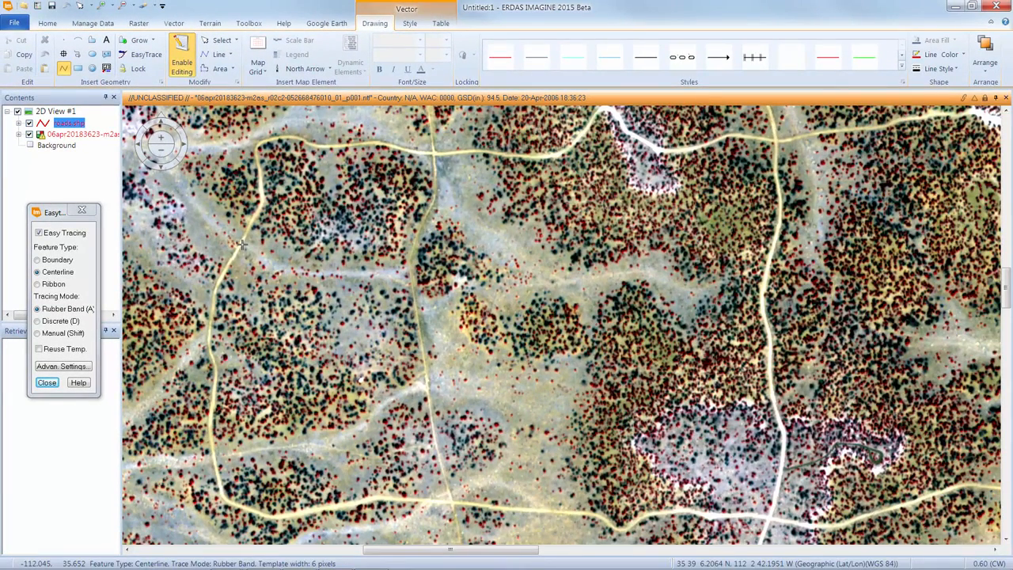
{"action": "left_click", "coordinate": [214, 392]}
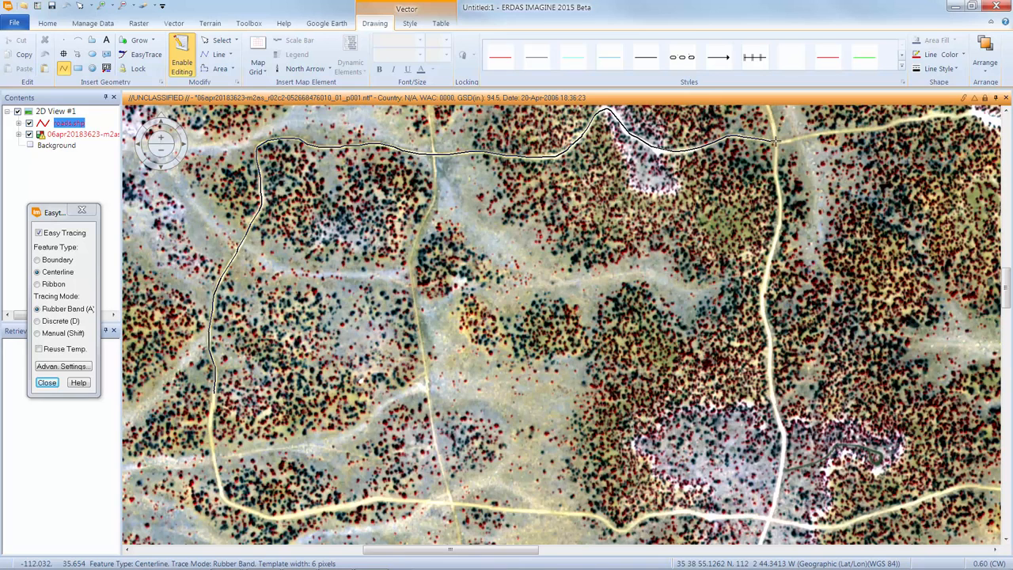
{"action": "double_click", "coordinate": [777, 141]}
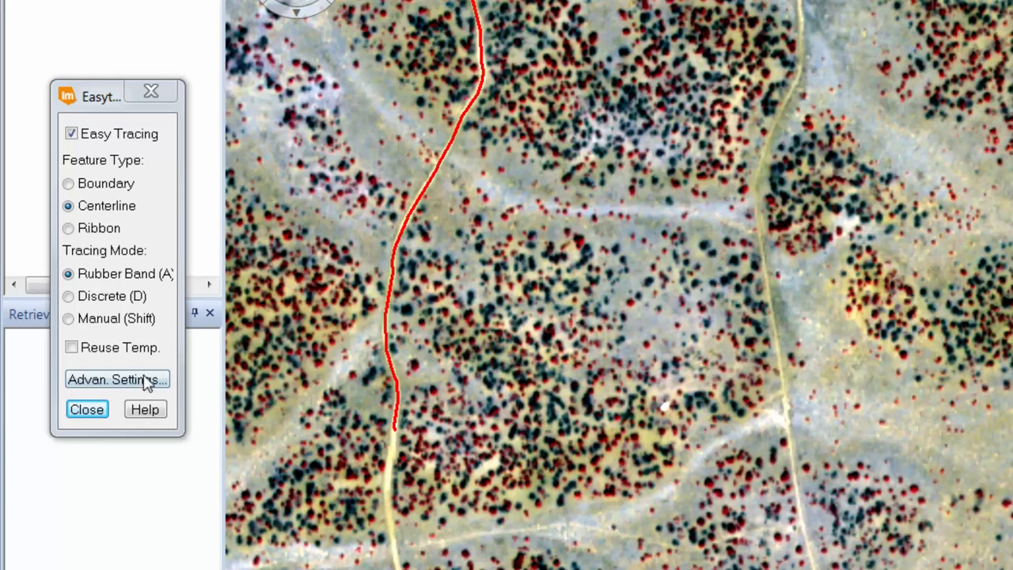
Turn on template reuse and trace the central road from the northern junction south to the southern junction.
{"action": "left_click", "coordinate": [78, 351]}
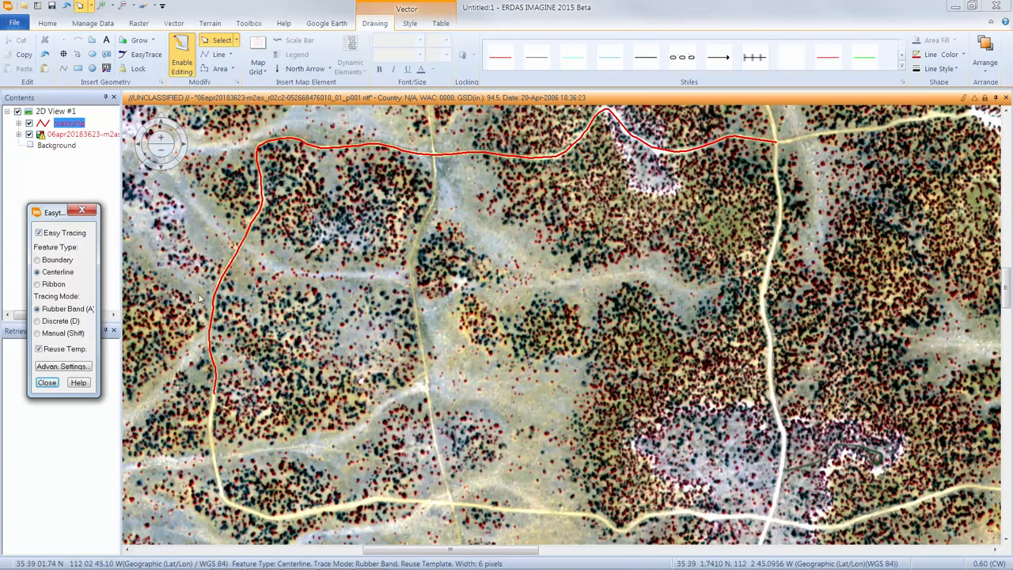
{"action": "left_click", "coordinate": [65, 71]}
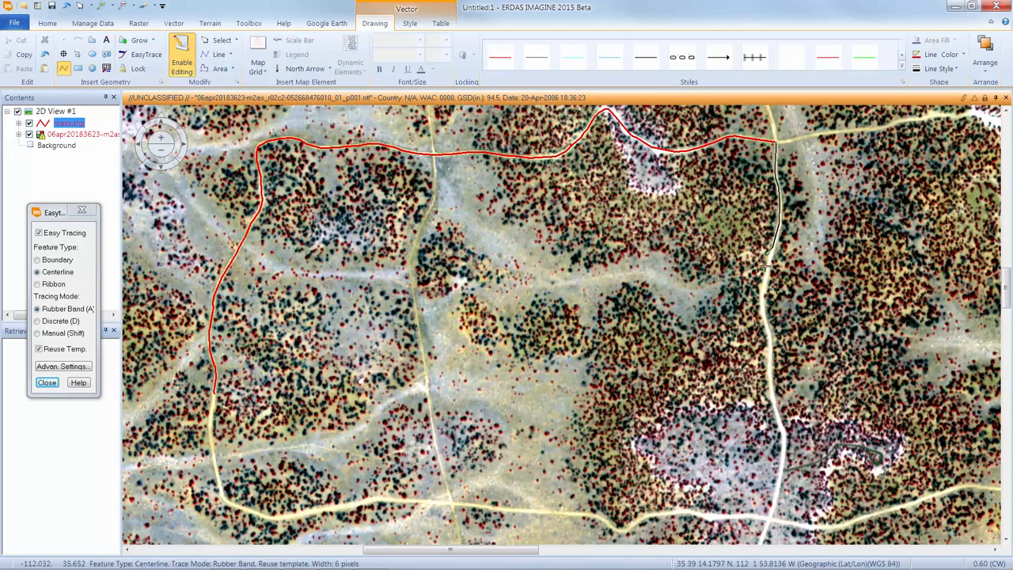
{"action": "double_click", "coordinate": [771, 520]}
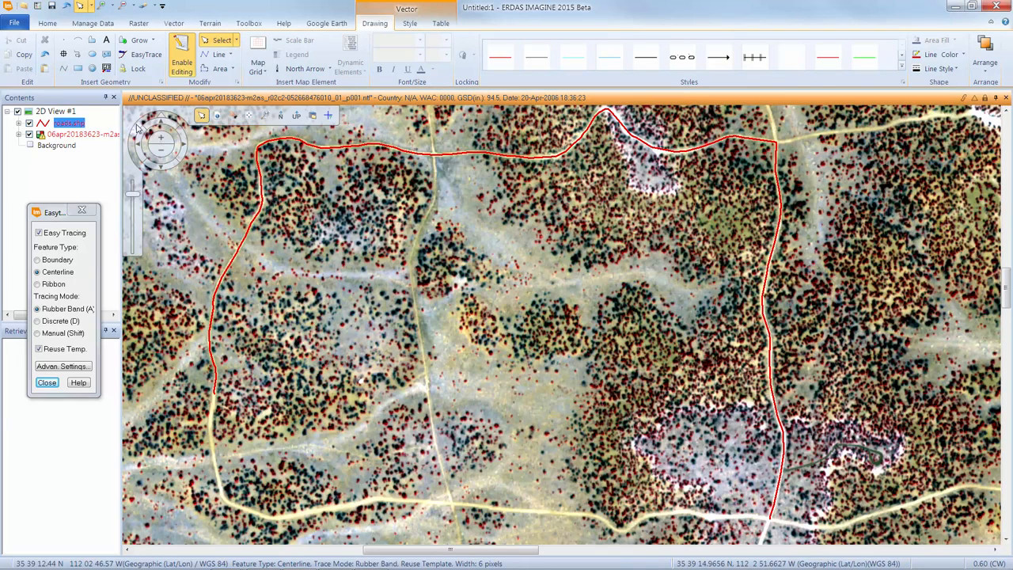
Trace the southern road west from the central junction and around to the start of the first line, closing the western loop.
{"action": "left_click", "coordinate": [65, 70]}
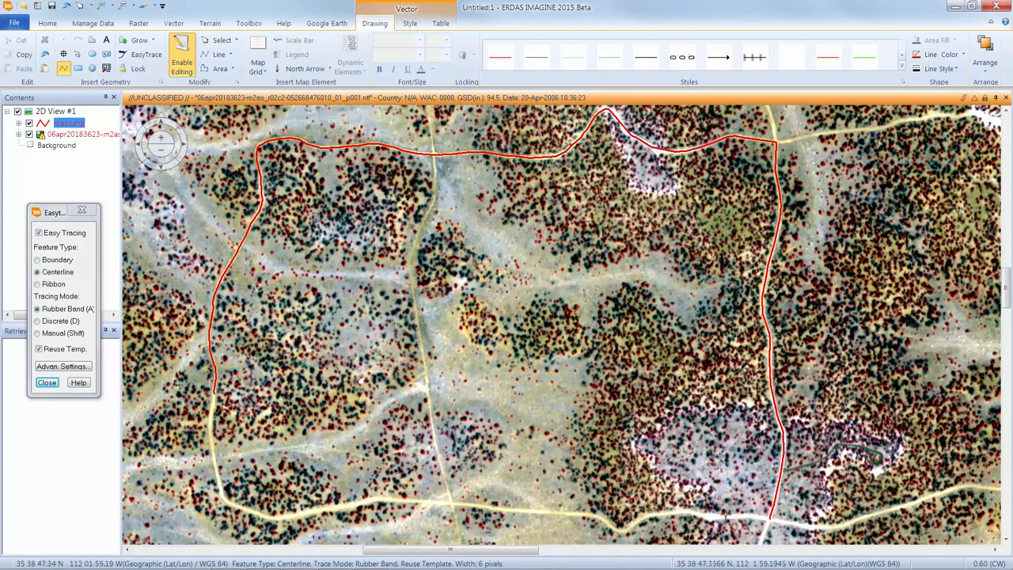
{"action": "left_click", "coordinate": [768, 519]}
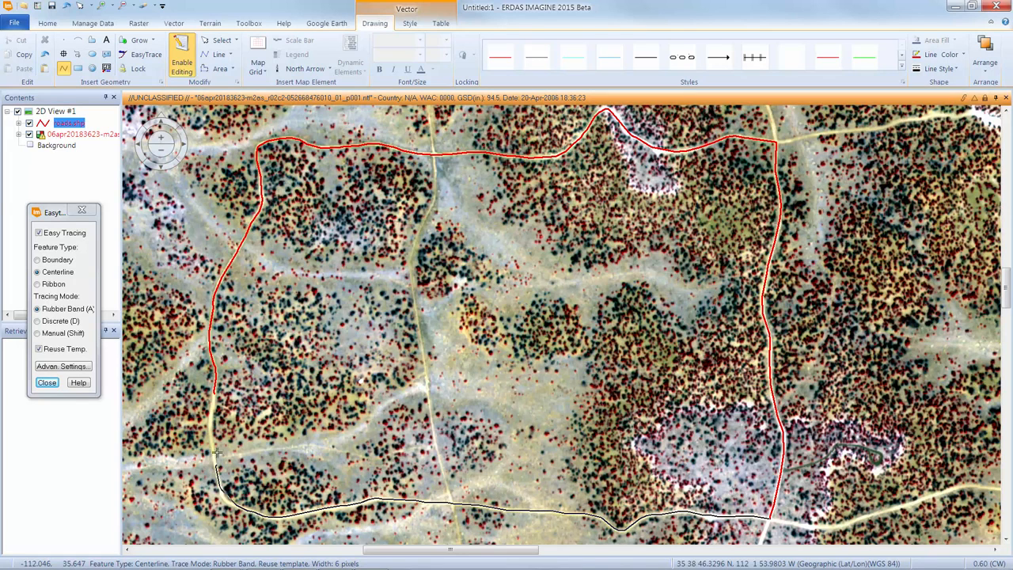
{"action": "double_click", "coordinate": [213, 393]}
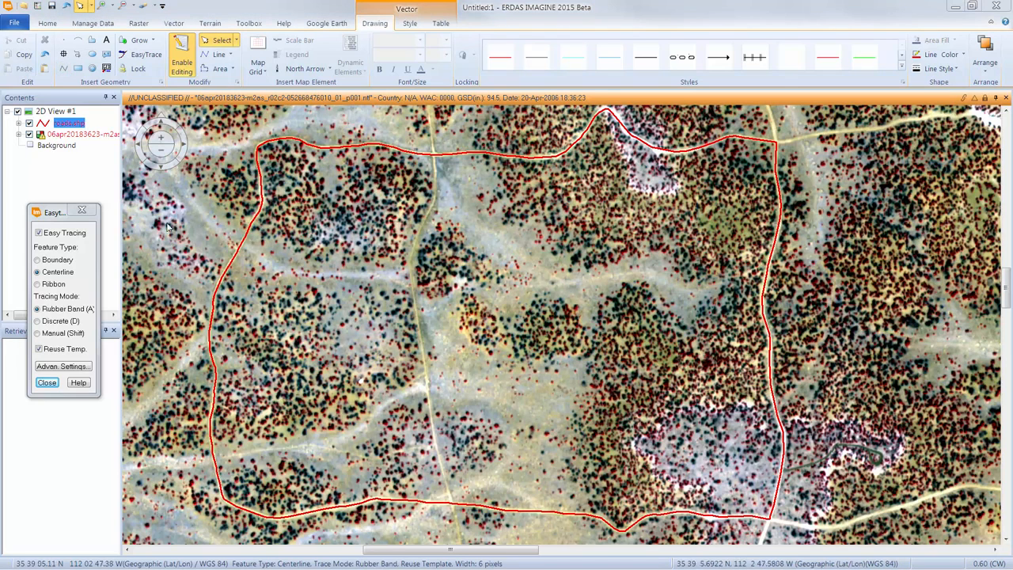
Trace the road east from the southern central junction and north to the northeastern junction.
{"action": "left_click", "coordinate": [64, 69]}
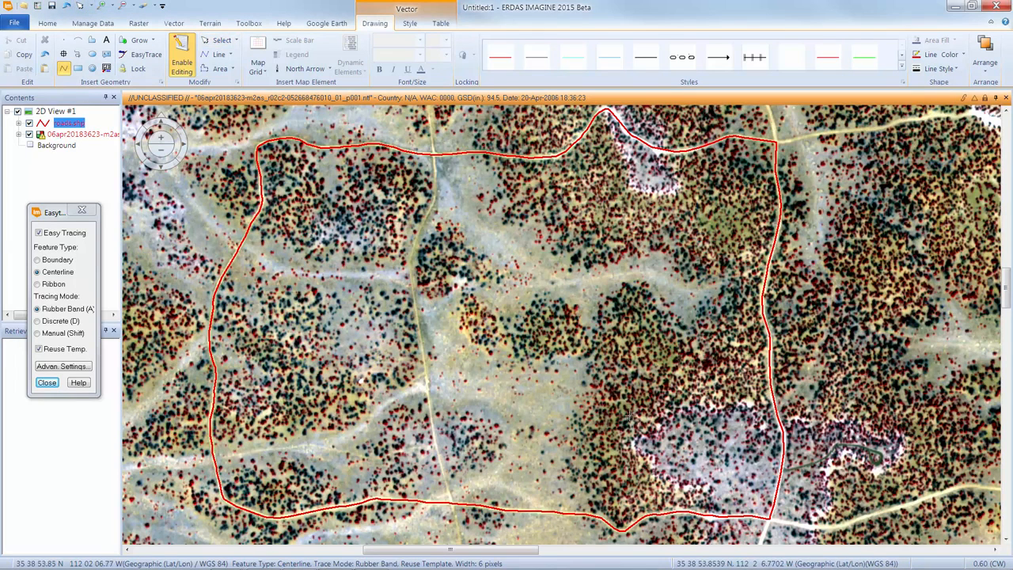
{"action": "left_click", "coordinate": [768, 513]}
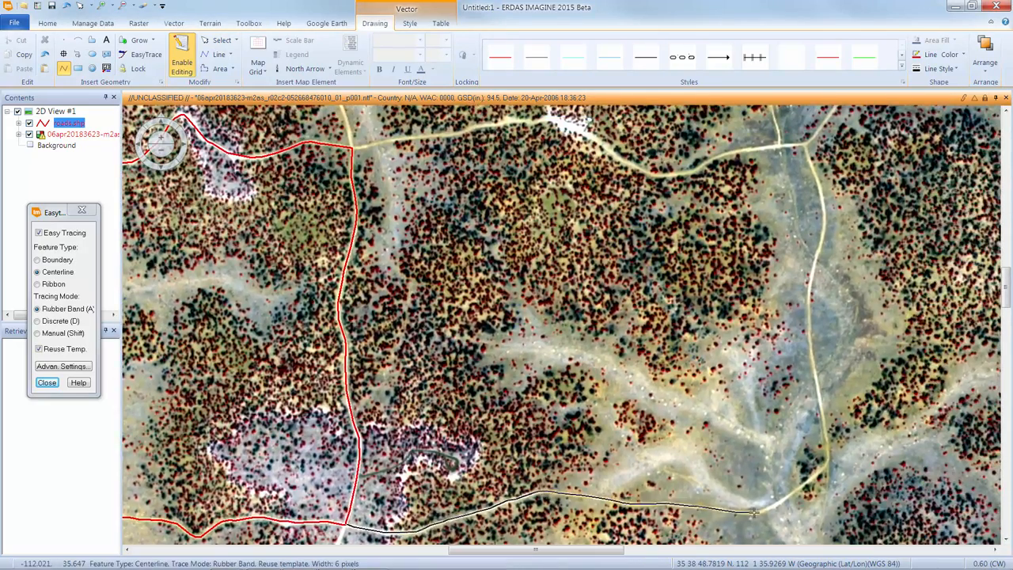
{"action": "double_click", "coordinate": [806, 147]}
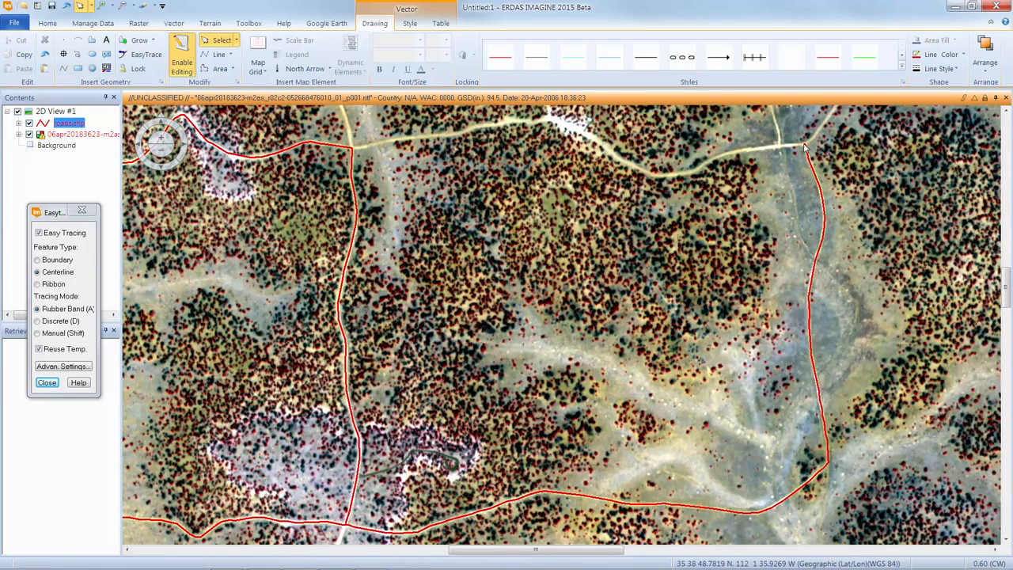
Trace the northern road west from the northeastern junction to the central junction, using Manual tracing mode past the bright patch.
{"action": "left_click", "coordinate": [64, 68]}
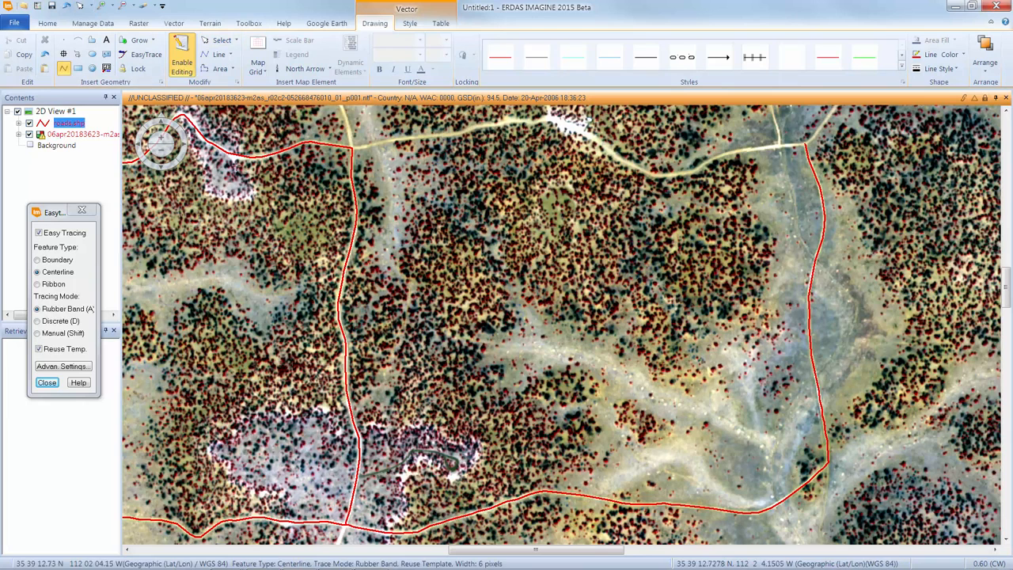
{"action": "left_click", "coordinate": [802, 145]}
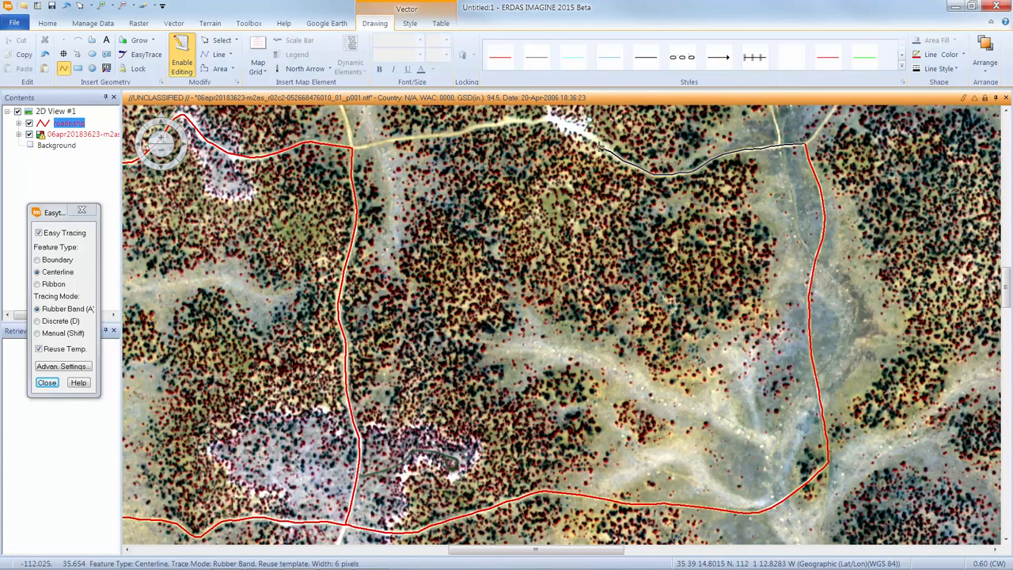
{"action": "key", "text": "shift"}
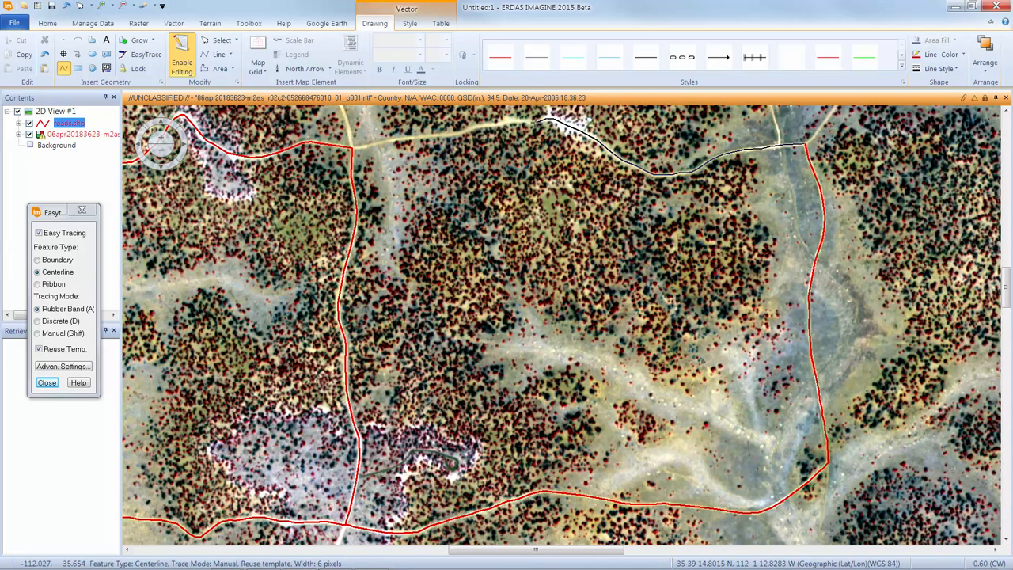
{"action": "double_click", "coordinate": [352, 148]}
Trace the winding road south from the southern central junction to the next east-west road crossing.
{"action": "left_click_drag", "start_coordinate": [414, 439], "coordinate": [667, 59]}
{"action": "left_click", "coordinate": [64, 70]}
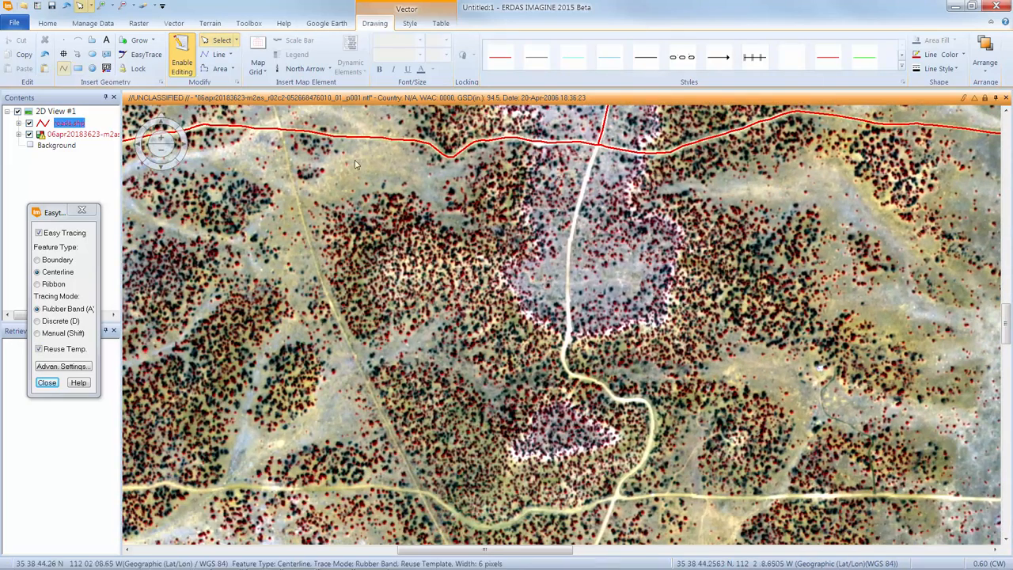
{"action": "left_click", "coordinate": [603, 144]}
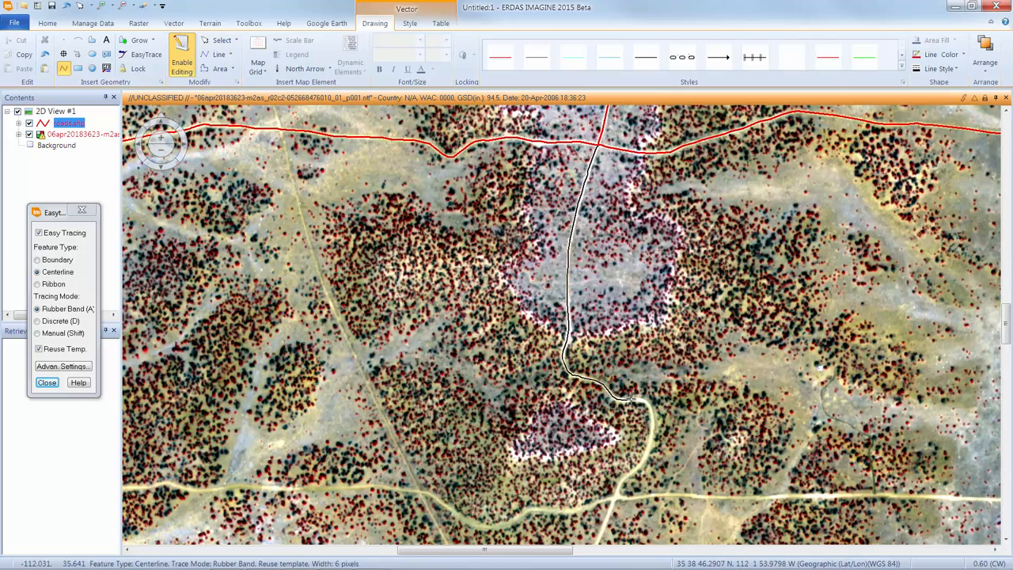
{"action": "double_click", "coordinate": [616, 498]}
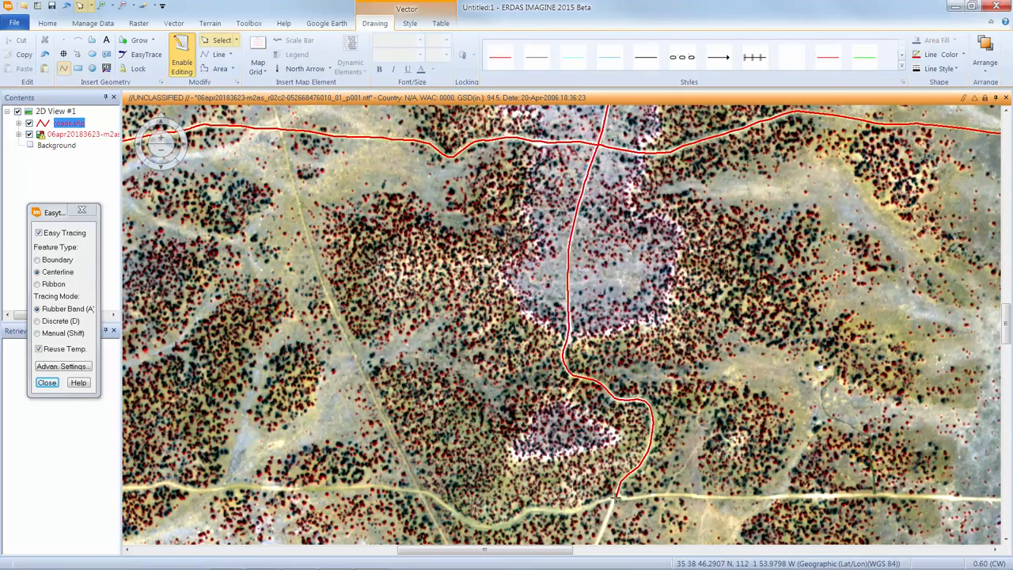
{"action": "left_click", "coordinate": [623, 517]}
{"action": "scroll", "coordinate": [551, 192], "scroll_direction": "down", "scroll_amount": 3}
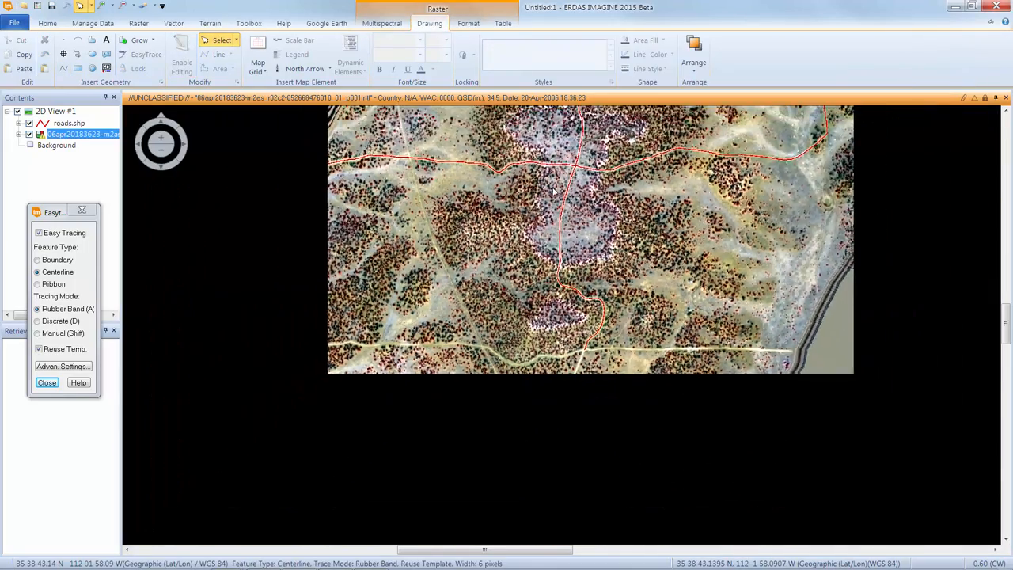
{"action": "scroll", "coordinate": [557, 207], "scroll_direction": "up", "scroll_amount": 4}
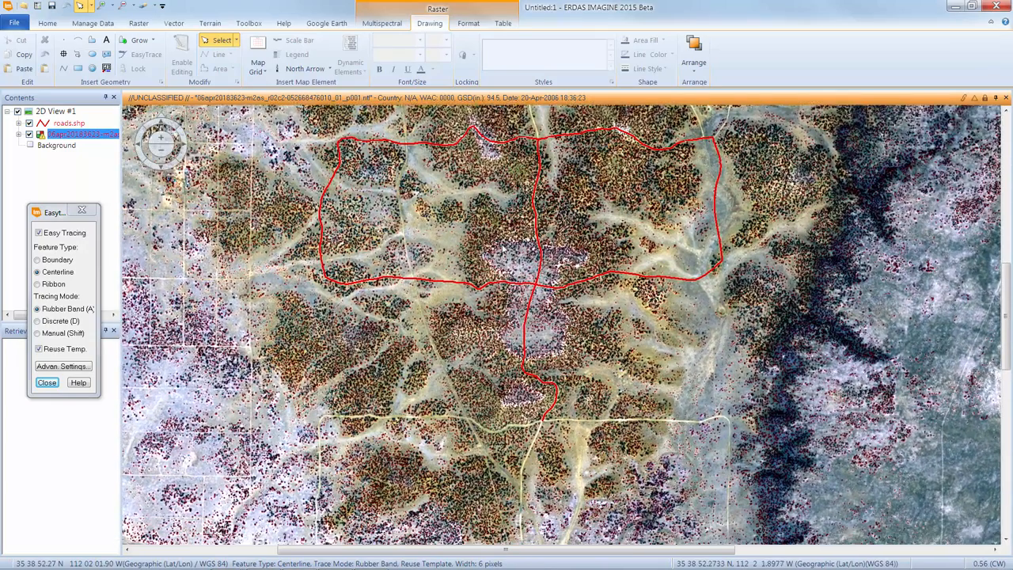
{"action": "left_click_drag", "start_coordinate": [503, 247], "coordinate": [503, 244]}
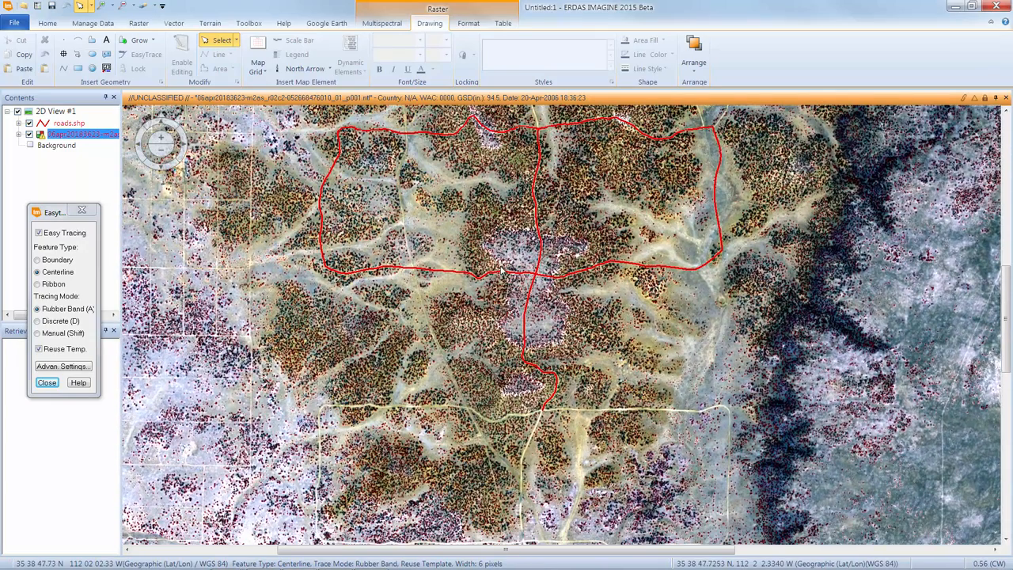